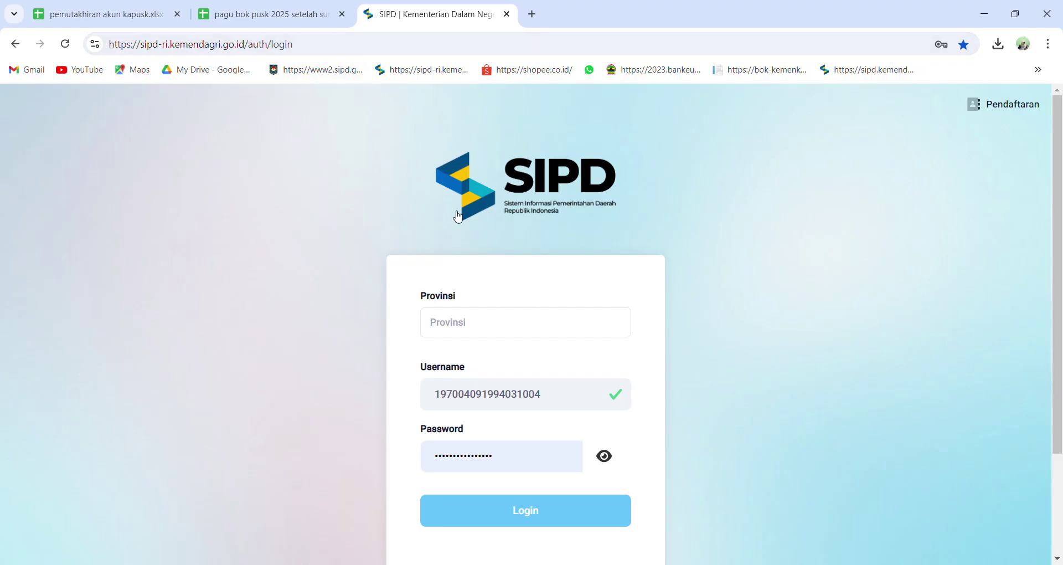
Set the login form's province to Provinsi Jawa Tengah and the regency to Kab. Cilacap
left_click(530, 327)
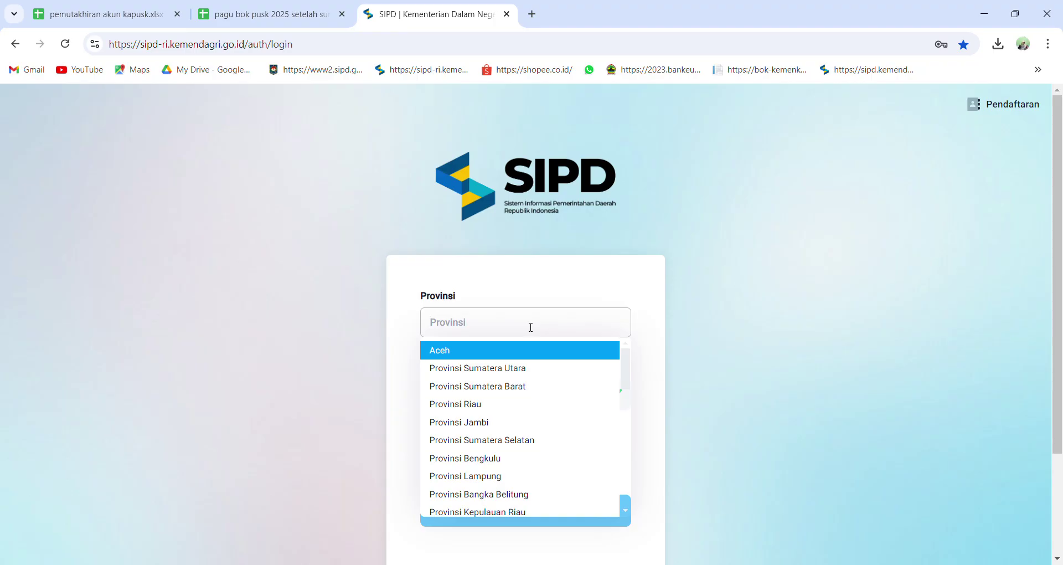
scroll(520, 438, "down", 3)
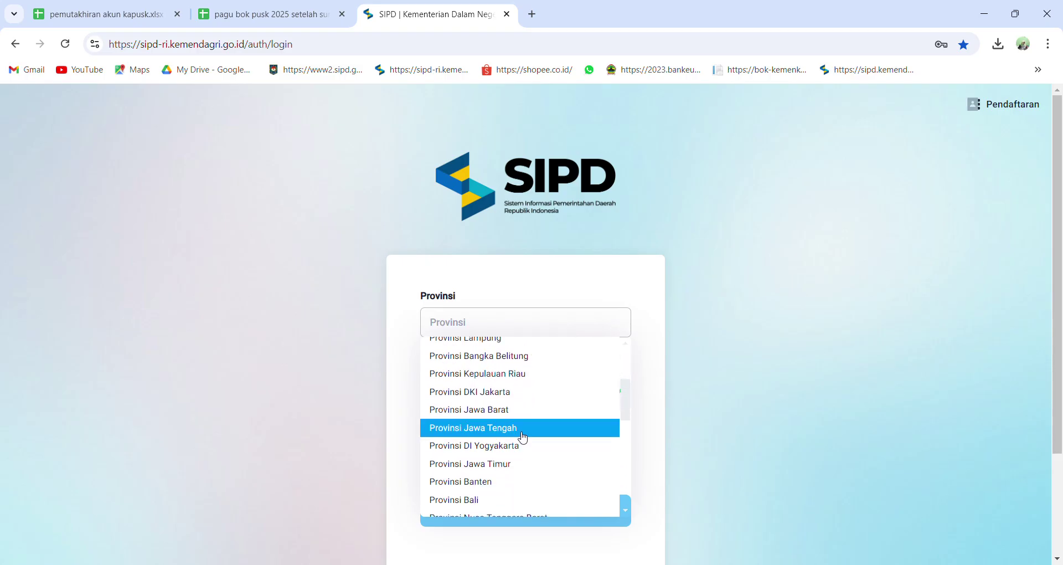
left_click(523, 437)
left_click(506, 391)
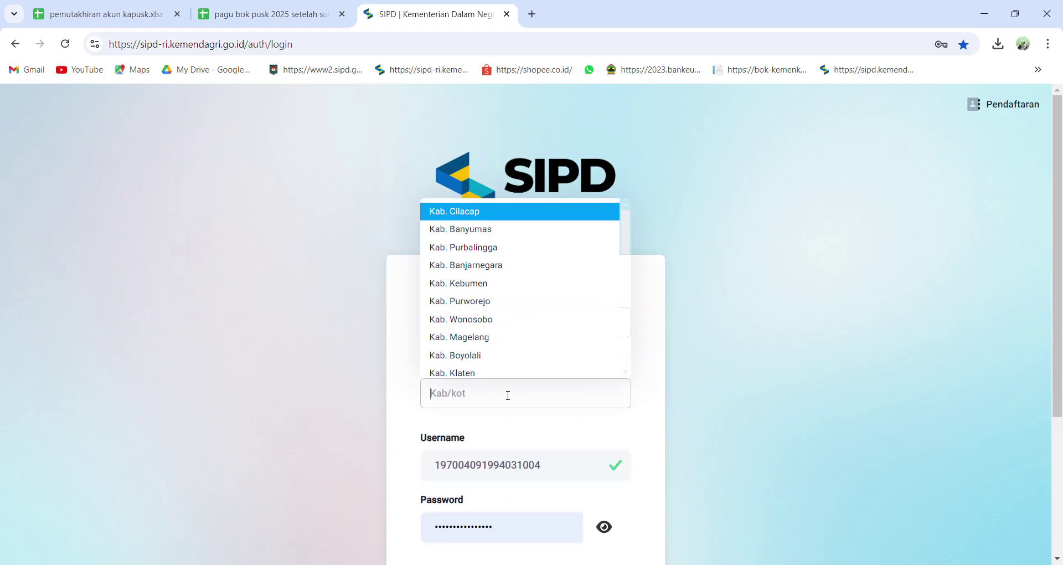
left_click(485, 214)
scroll(506, 437, "down", 4)
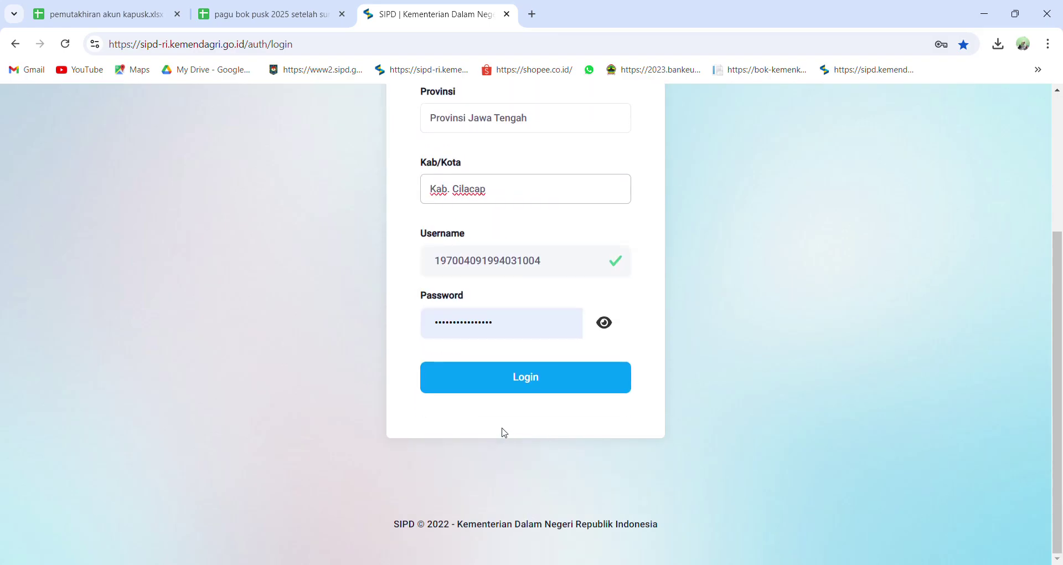
Submit the login with the prefilled account and pass the robot check by entering its captcha verification code in uppercase
left_click(495, 381)
left_click(473, 244)
type("A7ELK")
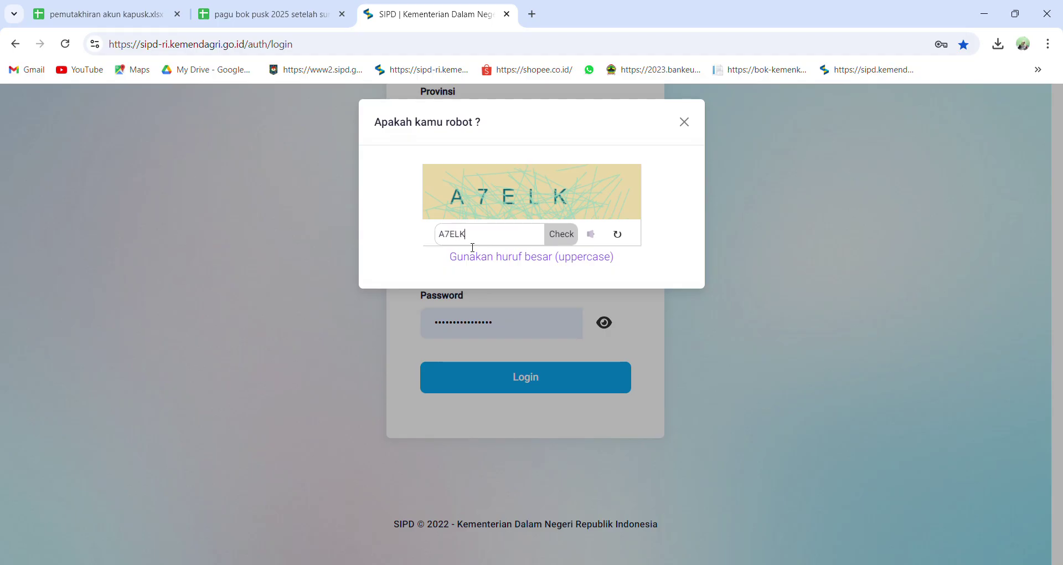
left_click(560, 237)
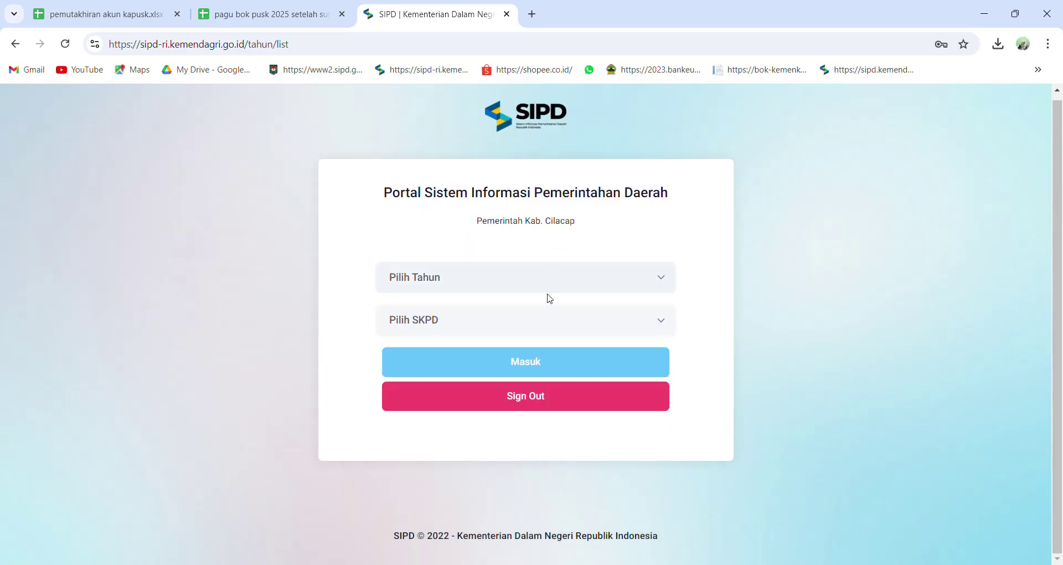
Enter the portal for year 2025 as Puskesmas Dayeuhluhur I and open Sub Kegiatan Belanja under Penganggaran
left_click(556, 363)
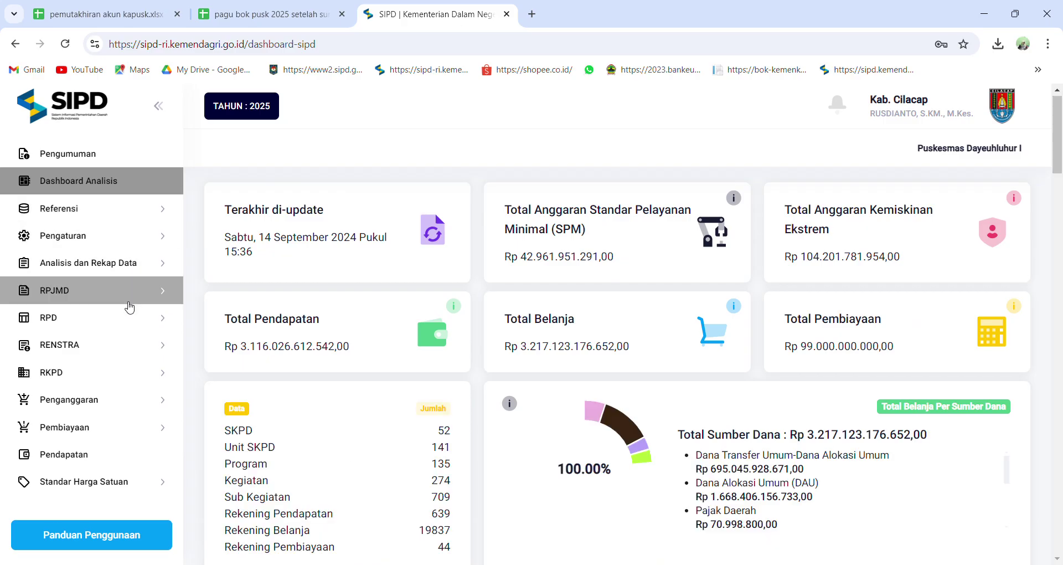
scroll(147, 327, "down", 1)
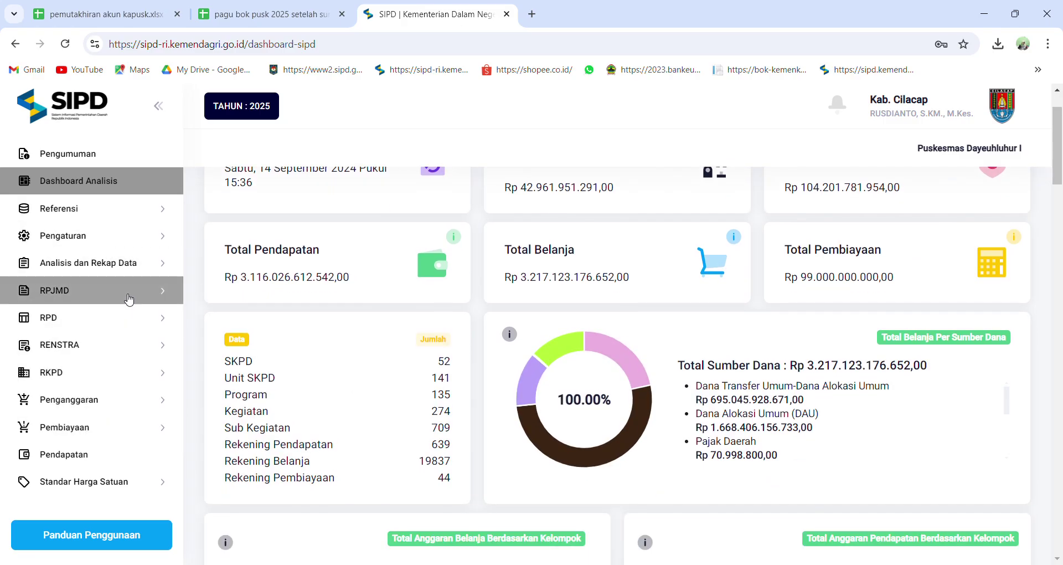
left_click(96, 408)
left_click(102, 465)
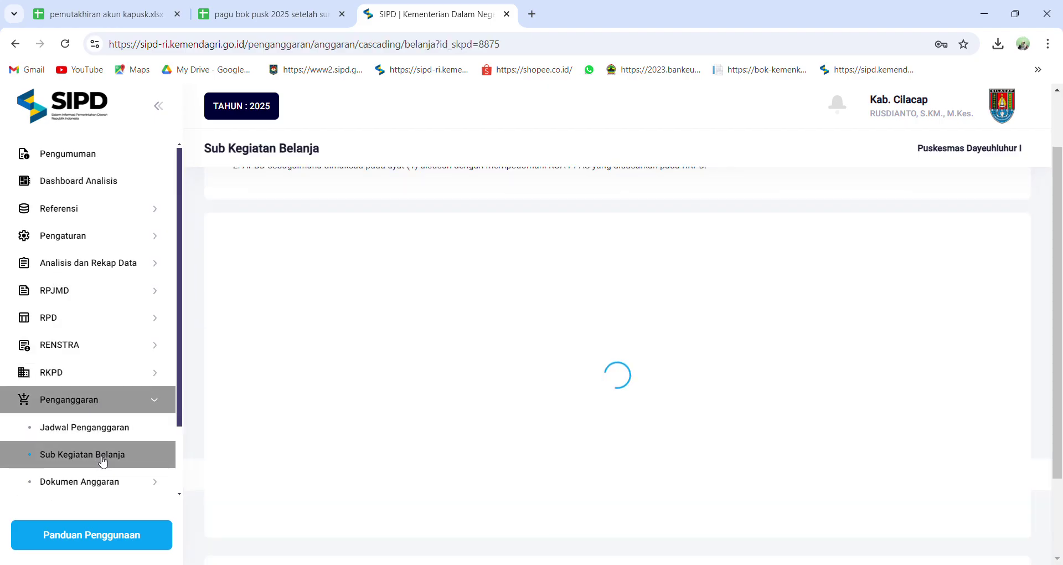
Review the budget ceiling summary and the list of existing sub-activities for Puskesmas Dayeuhluhur I
scroll(632, 349, "down", 3)
scroll(631, 356, "down", 3)
scroll(631, 356, "up", 3)
scroll(688, 308, "down", 5)
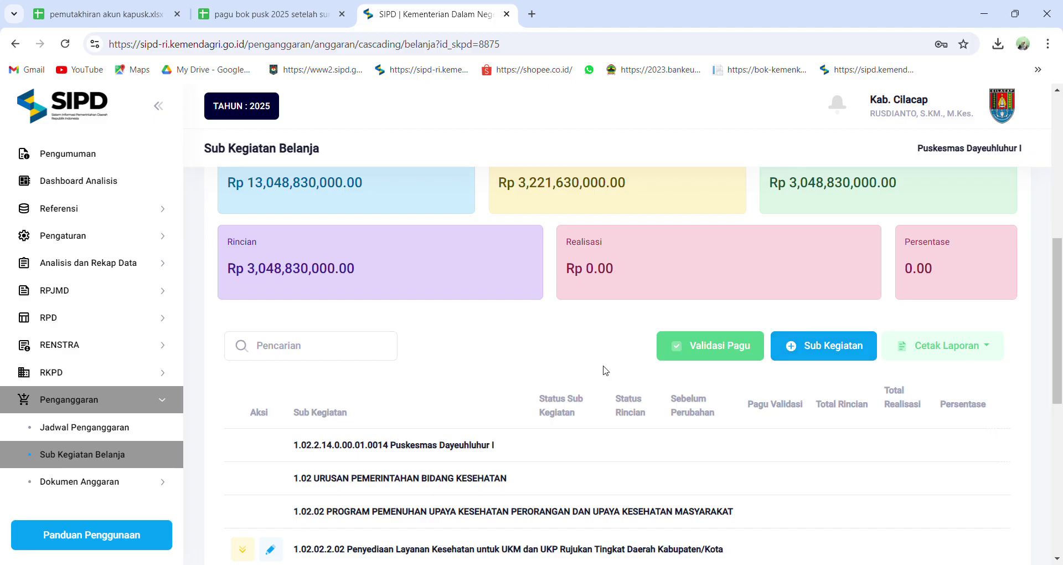
scroll(621, 382, "down", 6)
scroll(621, 387, "down", 1)
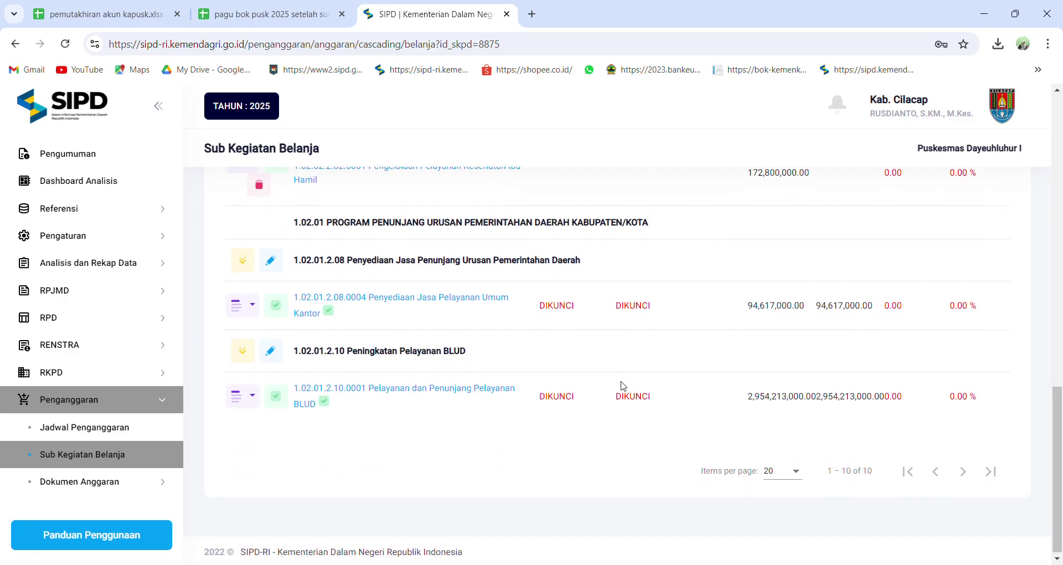
scroll(621, 387, "up", 7)
scroll(642, 360, "down", 1)
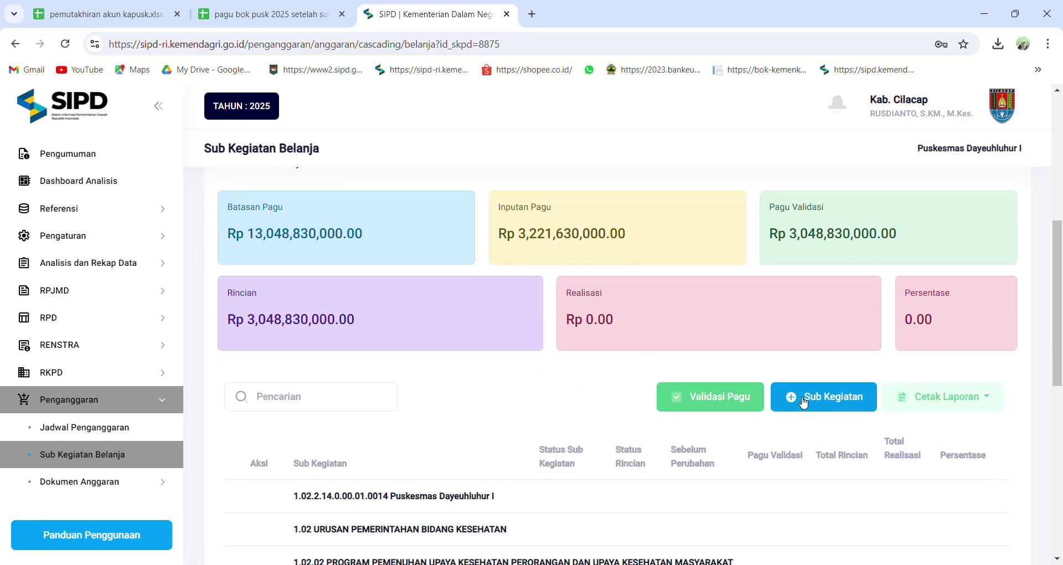
Start a new Sub Kegiatan Belanja for Puskesmas Dayeuhluhur I with provincial priority 2, Peningkatan kualitas sumber daya manusia
left_click(831, 404)
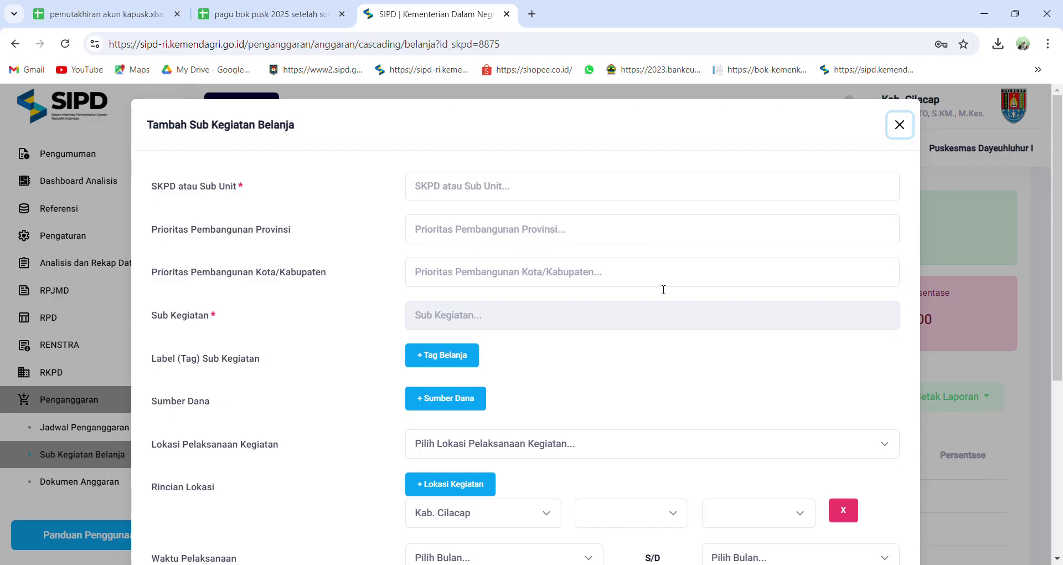
left_click(545, 191)
left_click(542, 215)
left_click(545, 230)
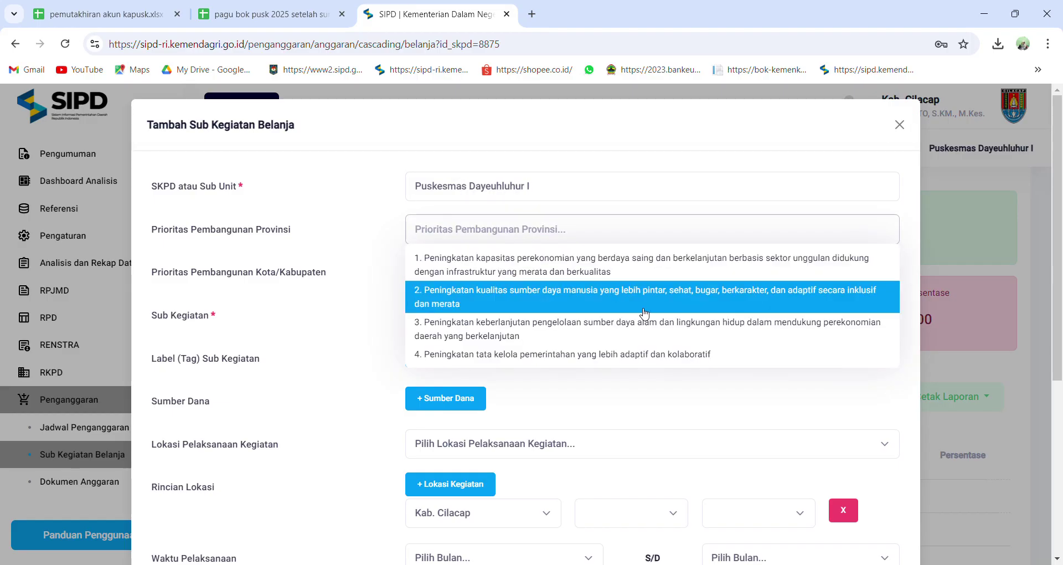
left_click(436, 303)
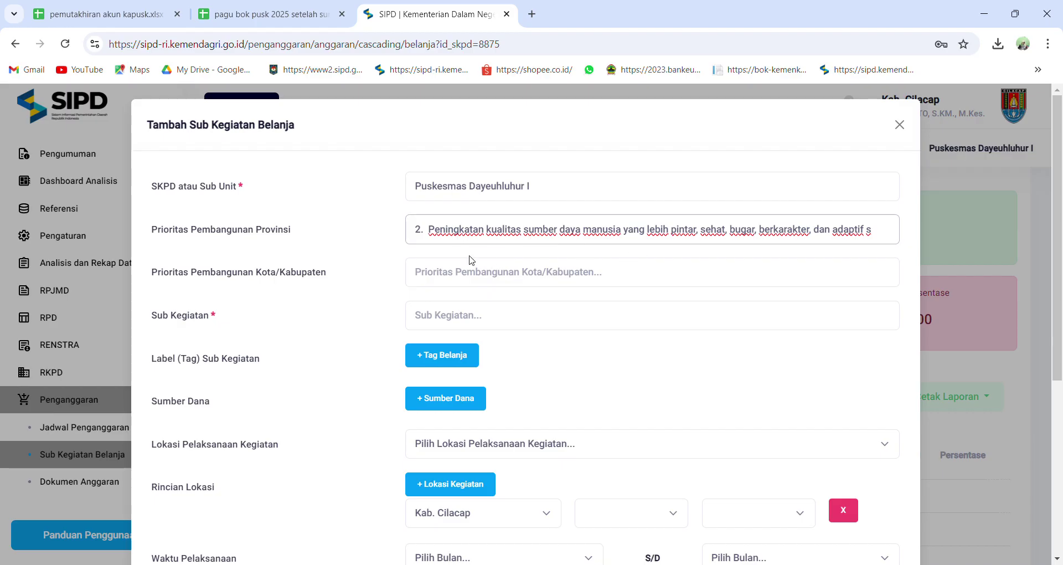
Set the regency priority to 4. Perwujudan kualitas hidup SDM yang berdaya saing and the sub-activity to 1.02.02.2.02.0015 Pengelolaan Pelayanan Kesehatan Gizi Masyarakat
left_click(541, 315)
type("gizi")
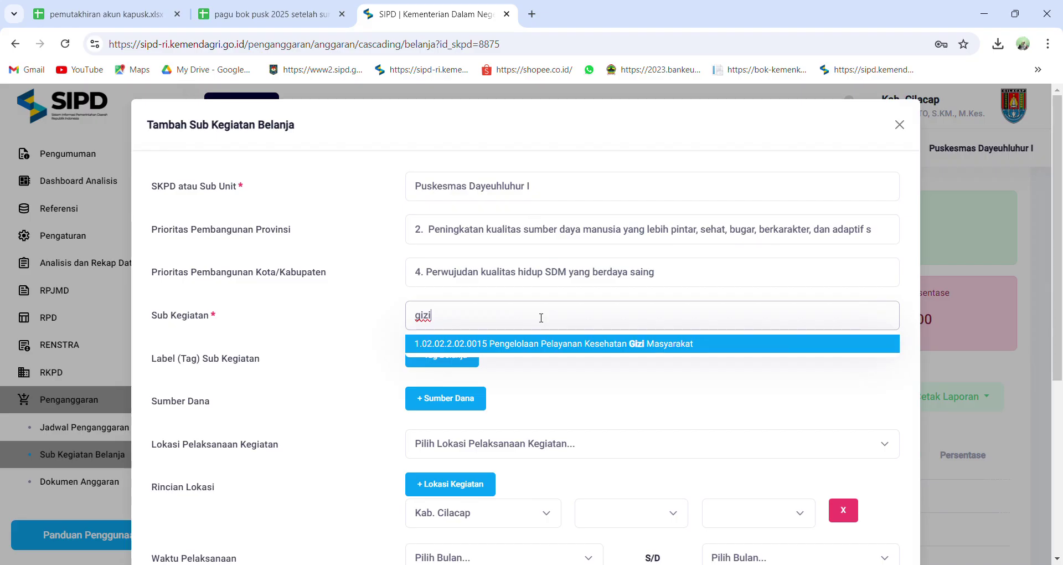
left_click(553, 344)
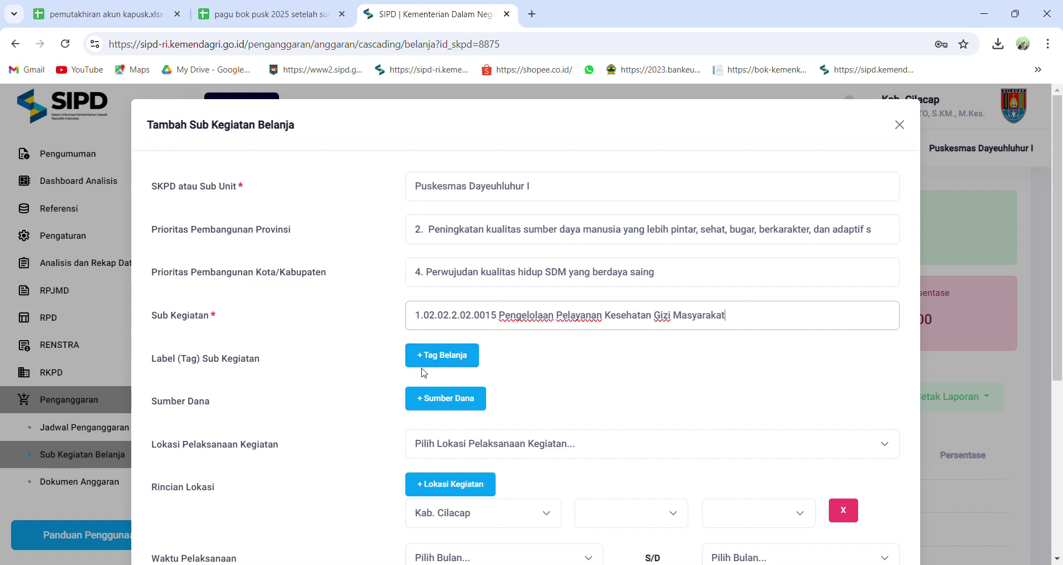
Add the funding source 2.2.01.09.02.0035 DAK Non Fisik-Dana BOK-BOK Puskesmas to the sub-activity
left_click(463, 403)
left_click(481, 428)
type("bok")
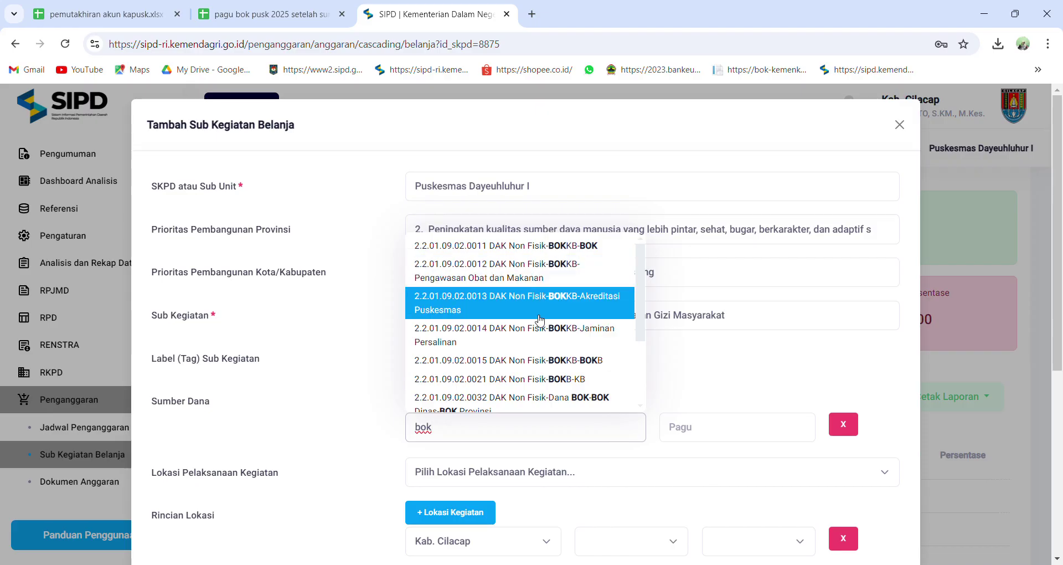
scroll(538, 323, "down", 2)
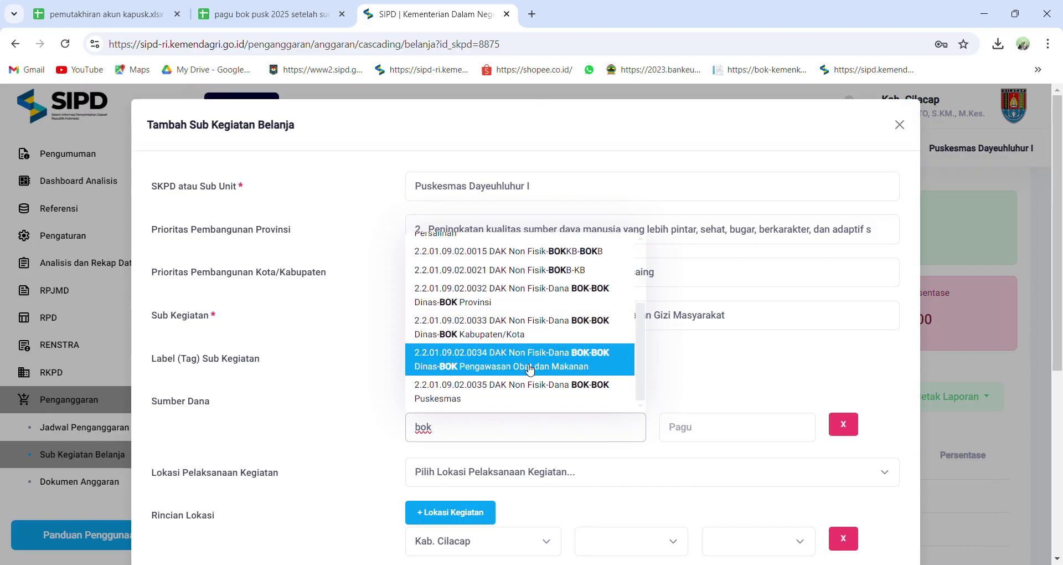
scroll(531, 368, "down", 3)
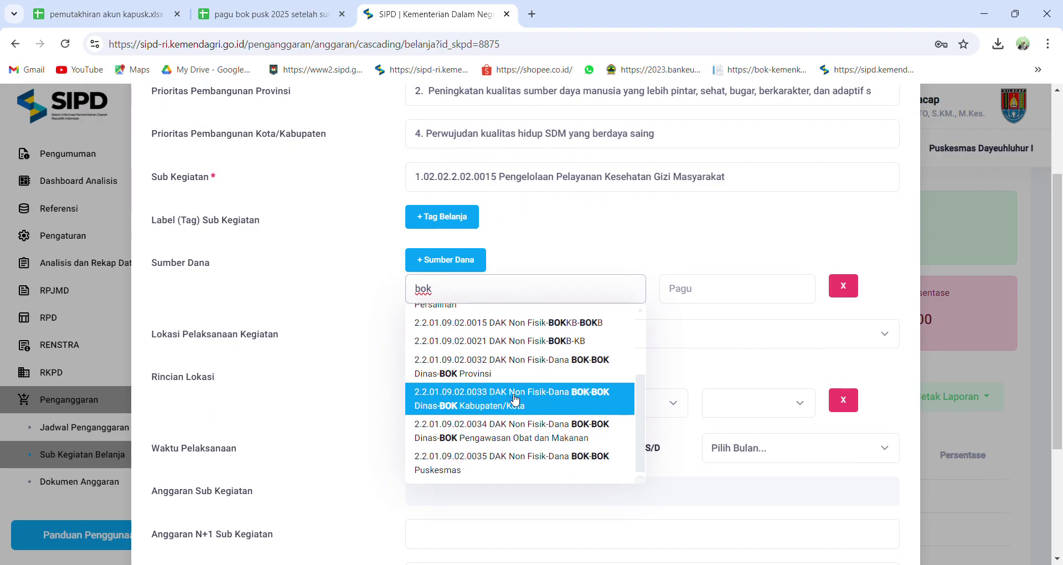
left_click(547, 468)
Set Pagu to Rp 228,161,825 from cell L2 of the pagu spreadsheet, with location Dayeuhluhur, Semua Kelurahan, and period Januari to Desember
left_click(758, 301)
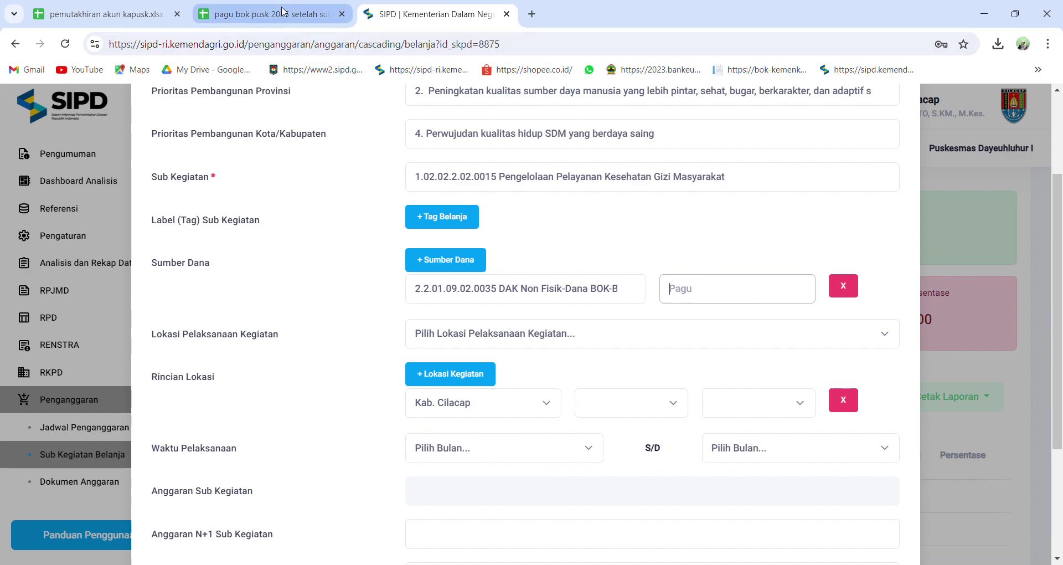
left_click(283, 11)
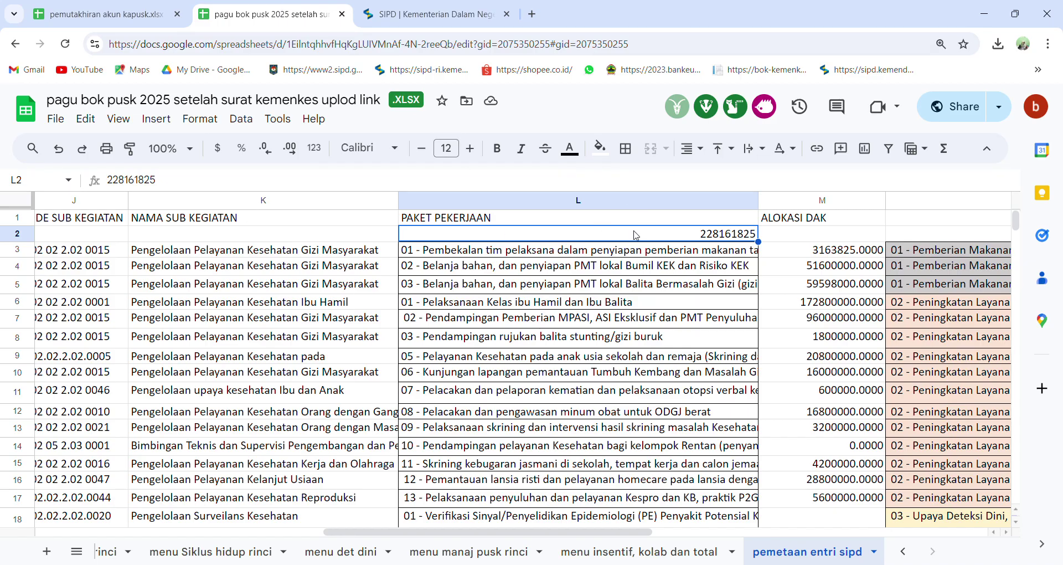
key("ctrl+Tab")
Set the sub-activity's N+1 budget to Rp 230,000,000, fill in the N+2 budget, and save the new sub-activity
type("000,000")
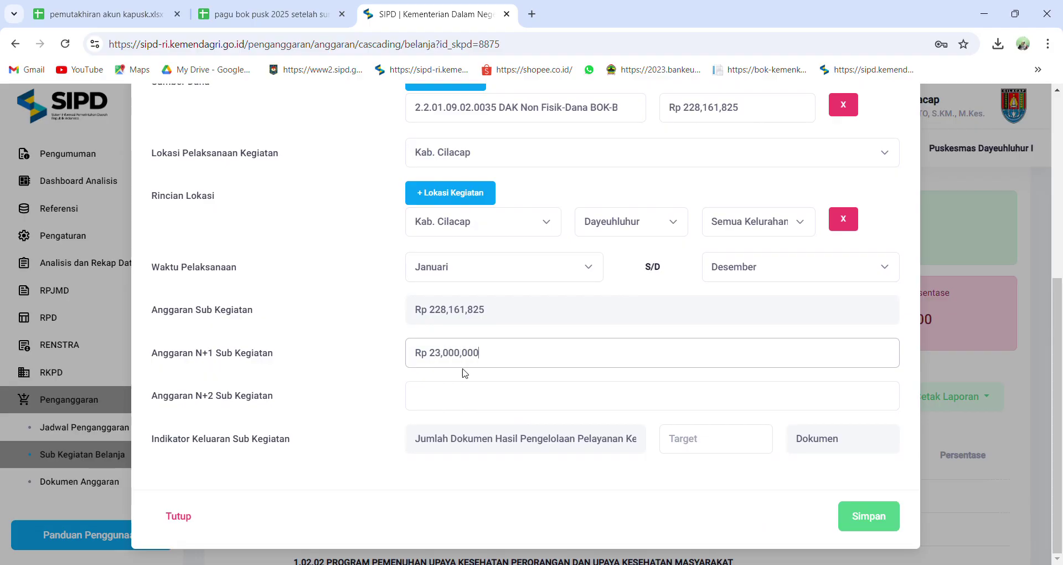
left_click(482, 401)
type("230")
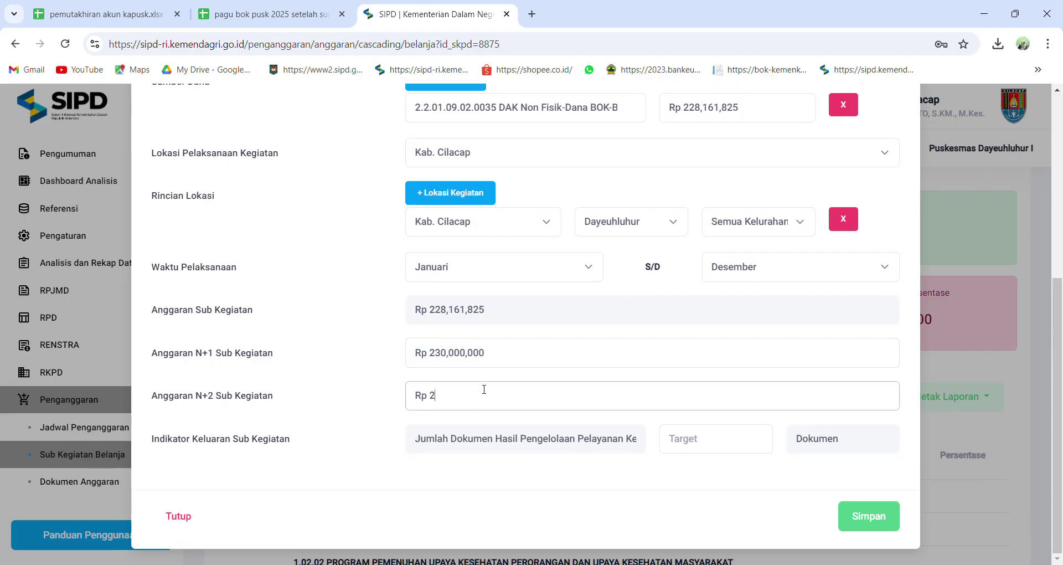
type("000")
left_click(842, 515)
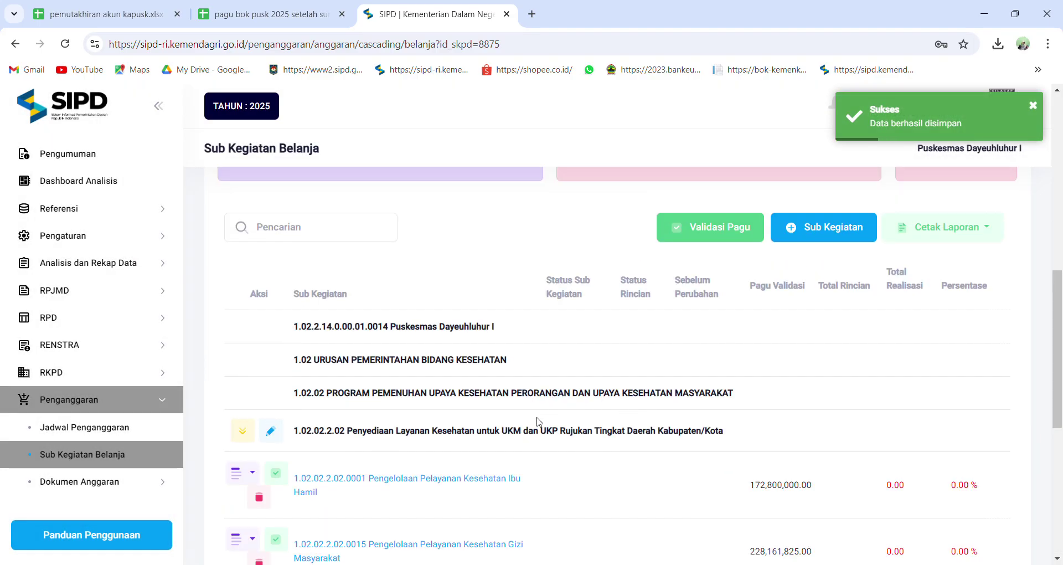
Assign both listed staff members as operators of sub-activity 1.02.02.2.02.0015 Pengelolaan Pelayanan Kesehatan Gizi Masyarakat
scroll(537, 421, "down", 1)
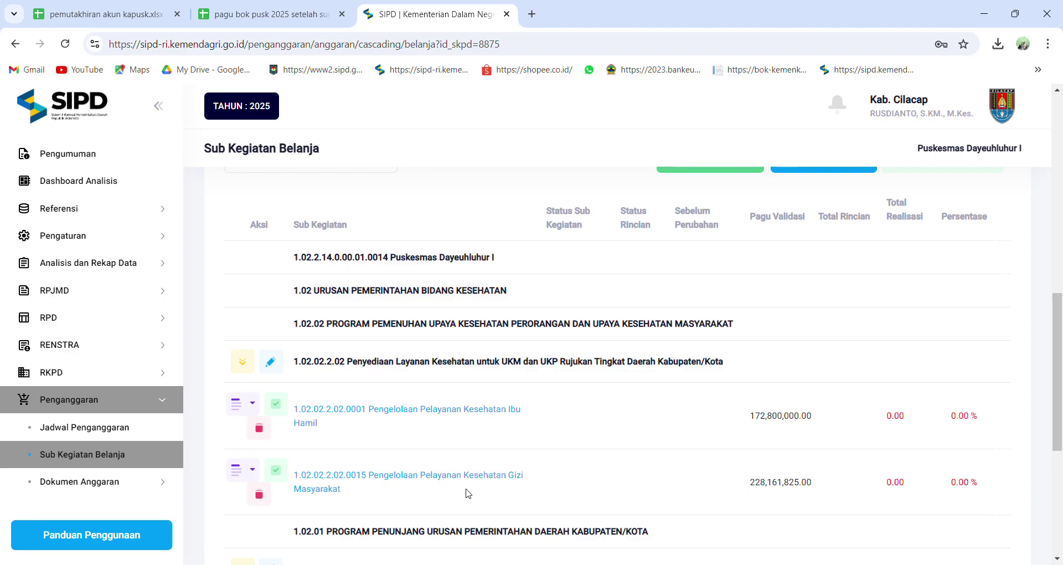
left_click(248, 470)
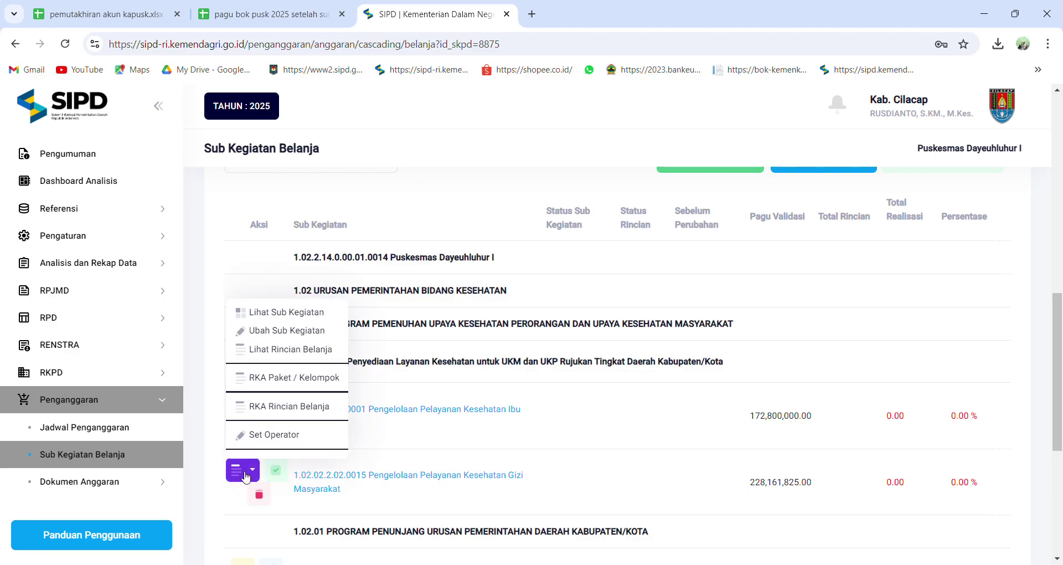
left_click(267, 436)
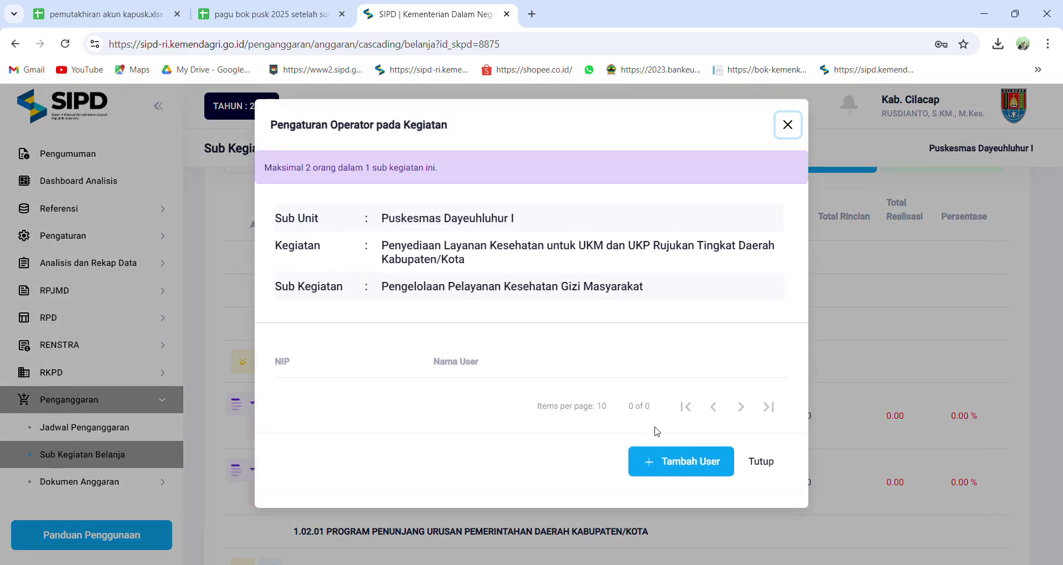
left_click(707, 468)
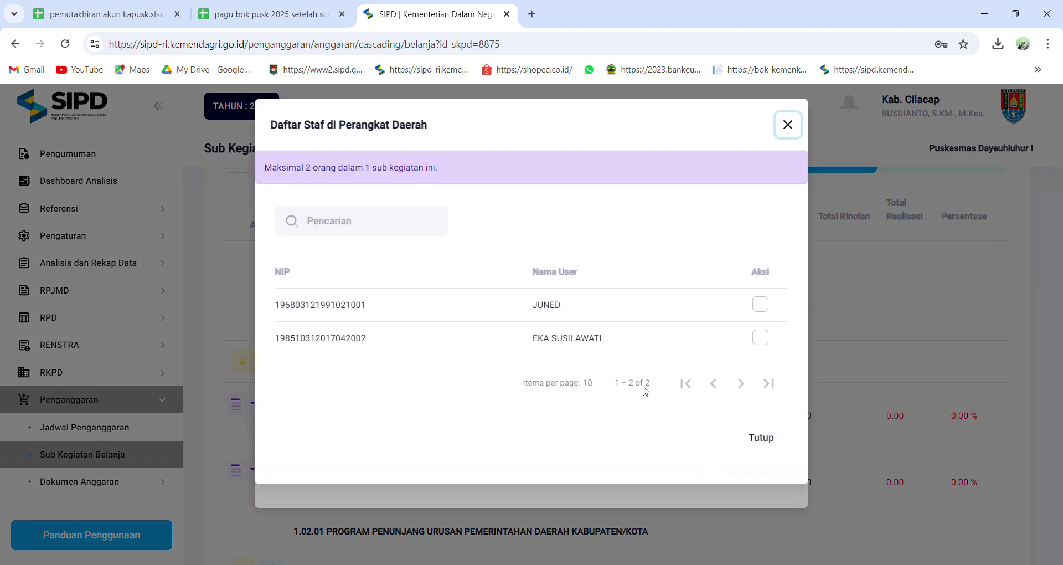
left_click(760, 304)
left_click(761, 338)
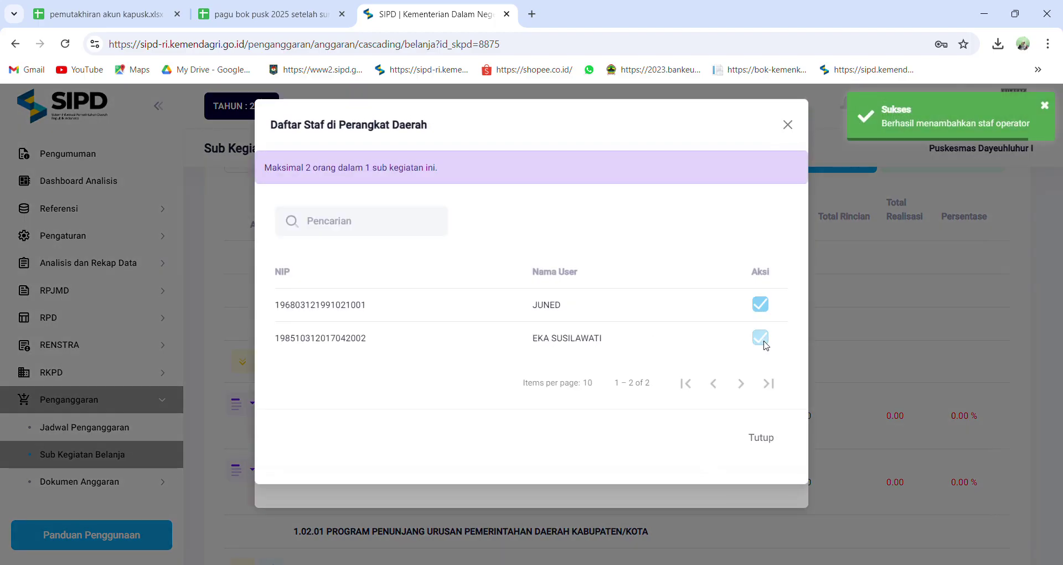
left_click(762, 440)
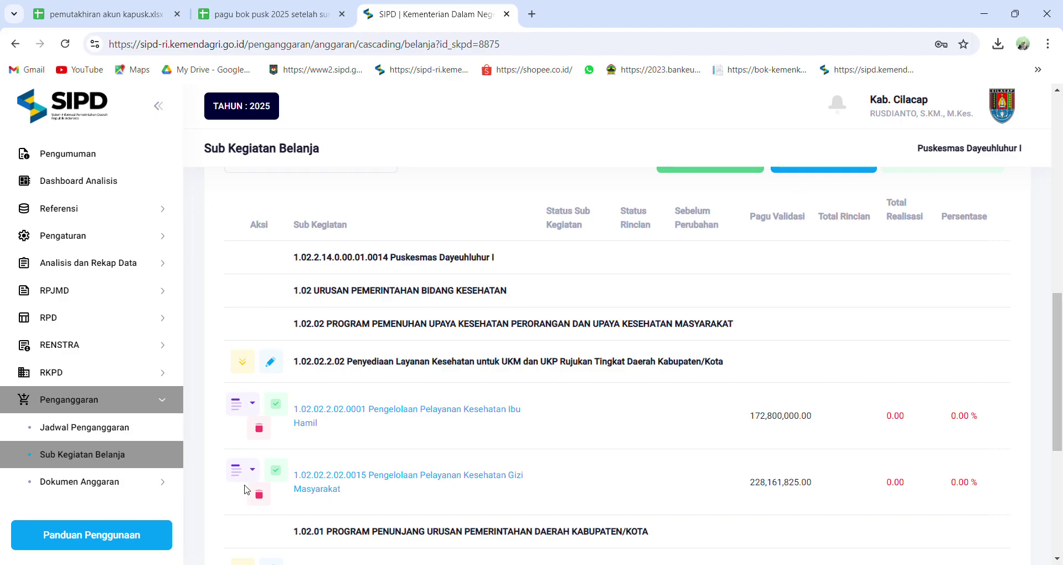